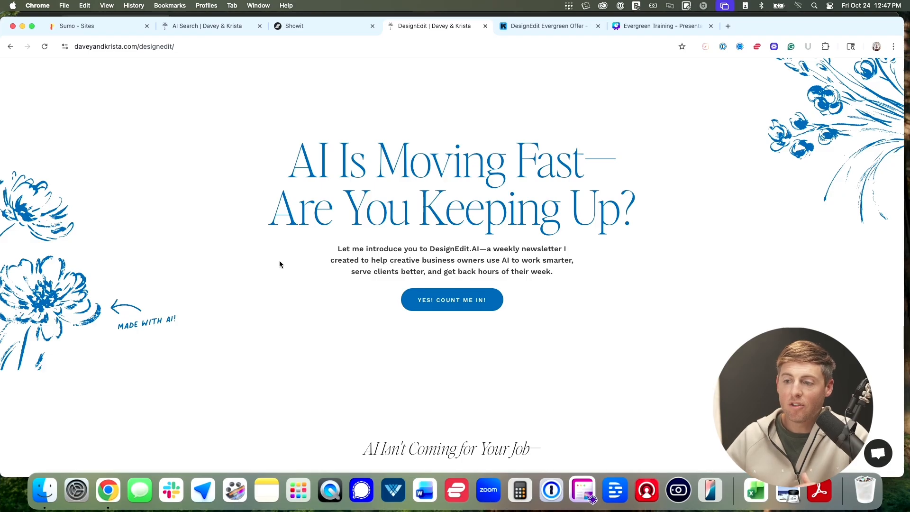
# Open the Evergreen Training presentation in Canva and examine the Evergreen Funnel diagram.
pyautogui.click(543, 28)
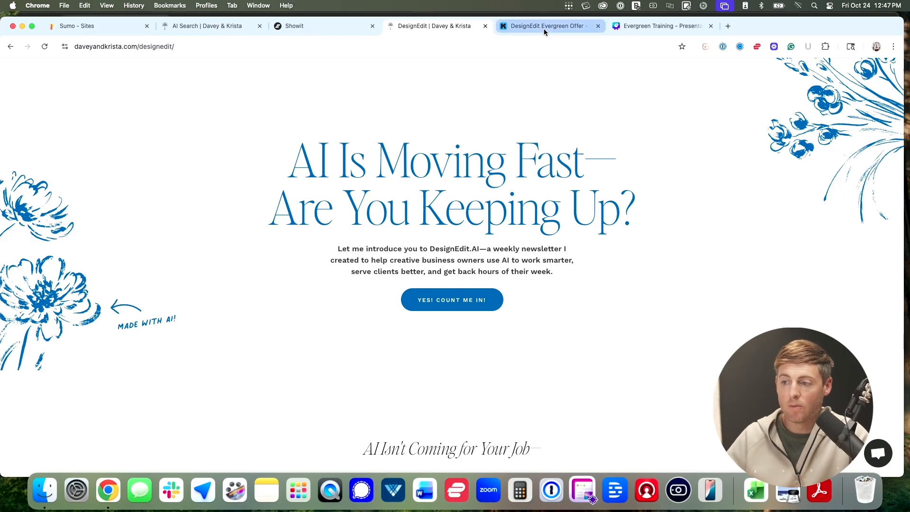
pyautogui.click(652, 28)
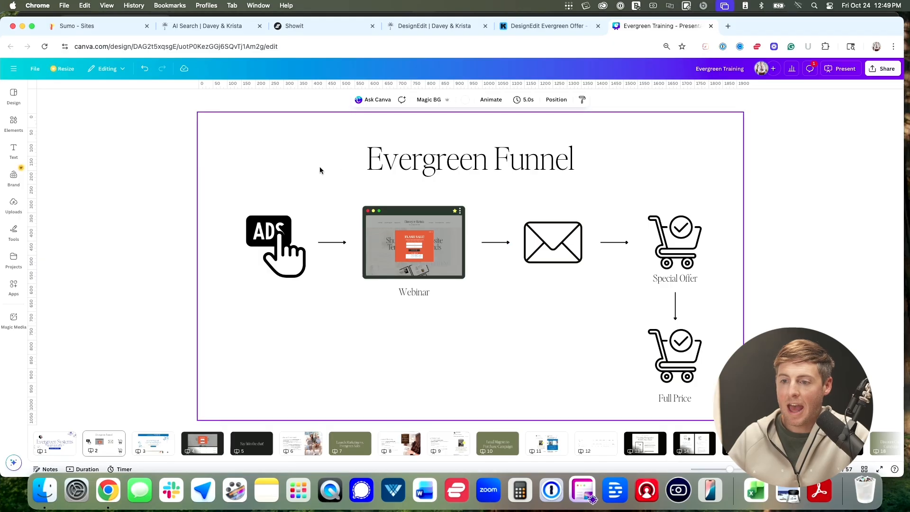
# View the available webinar dates in the AI Search masterclass registration form and close the form.
pyautogui.click(205, 26)
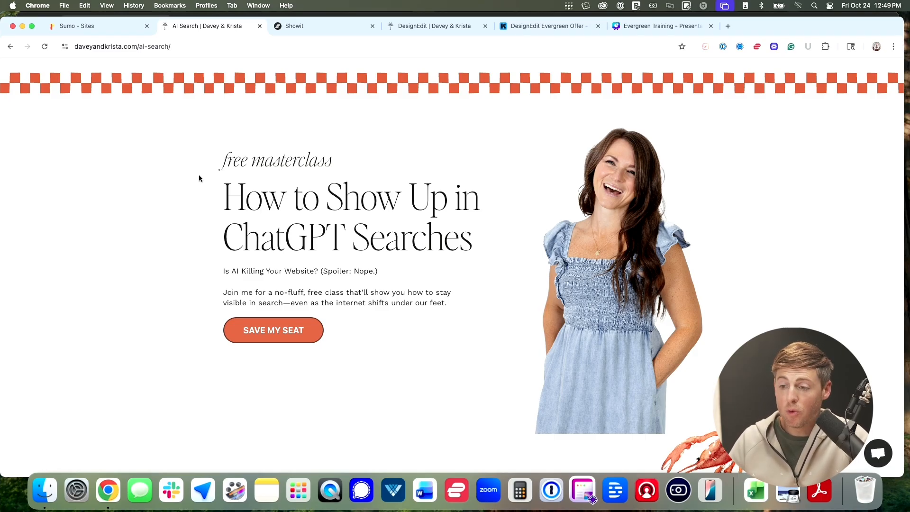
pyautogui.click(290, 328)
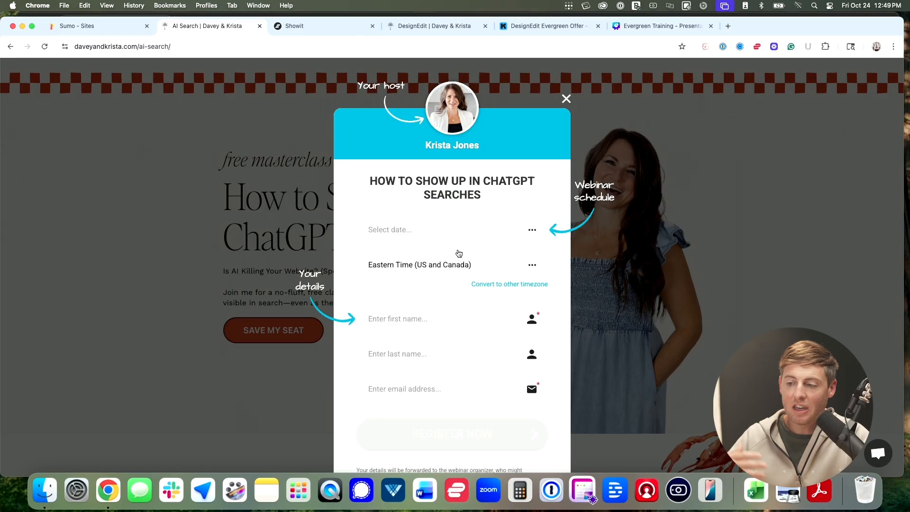
pyautogui.click(444, 237)
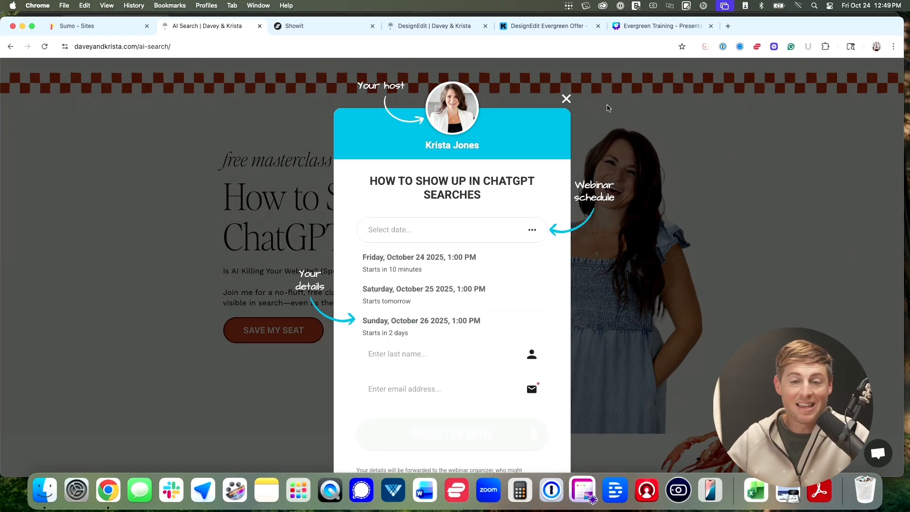
pyautogui.click(566, 98)
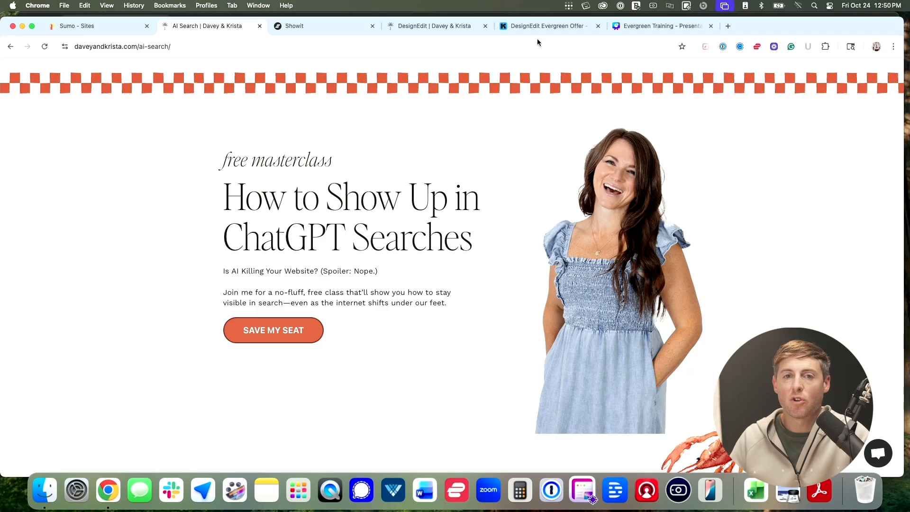
# Review the list of emails and their delays in Kit's DesignEdit Evergreen Offer sequence.
pyautogui.click(548, 28)
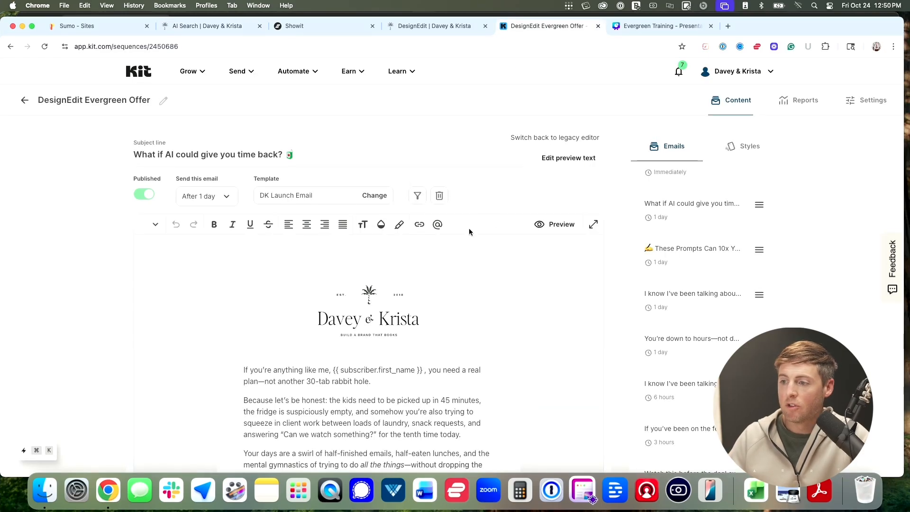
pyautogui.scroll(-1, 640, 247)
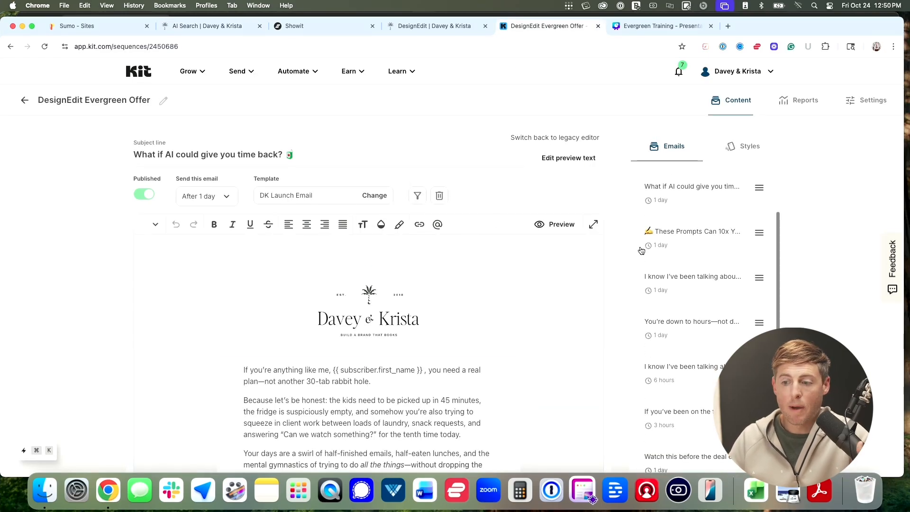
pyautogui.scroll(-3, 678, 220)
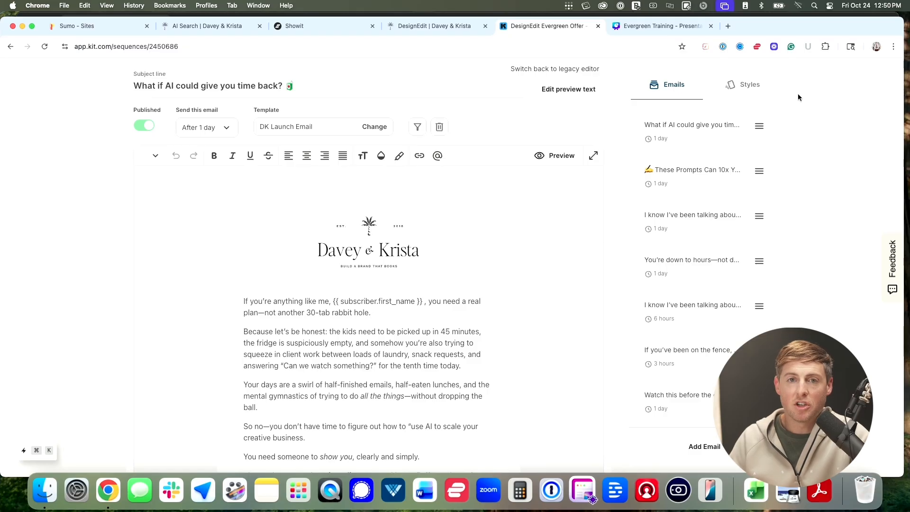
# Examine the DesignEdit offer page with its countdown bar in the incognito window and return to the main browser window.
pyautogui.click(808, 15)
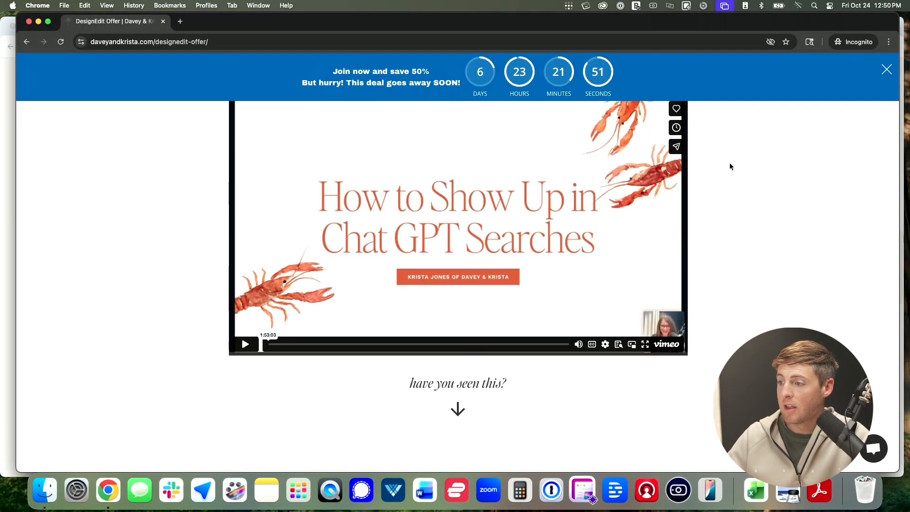
pyautogui.scroll(4, 720, 237)
pyautogui.scroll(4, 720, 240)
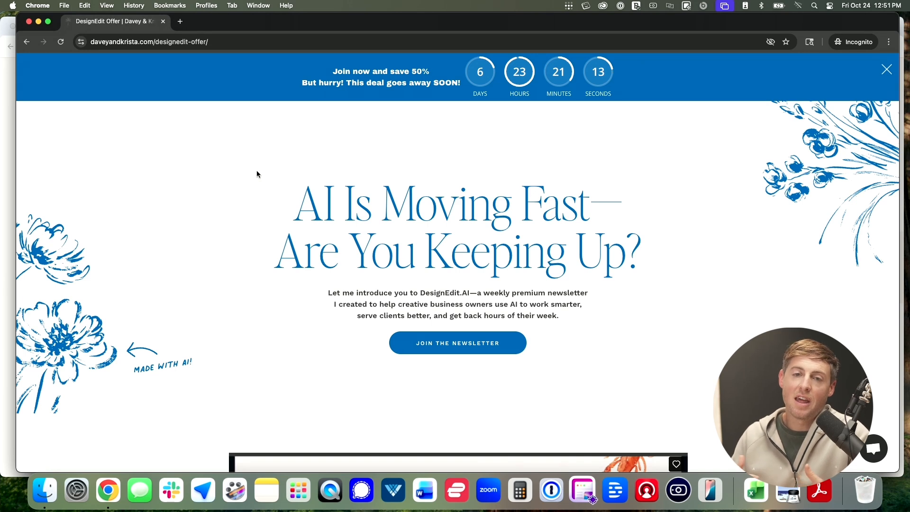
pyautogui.scroll(-3, 565, 110)
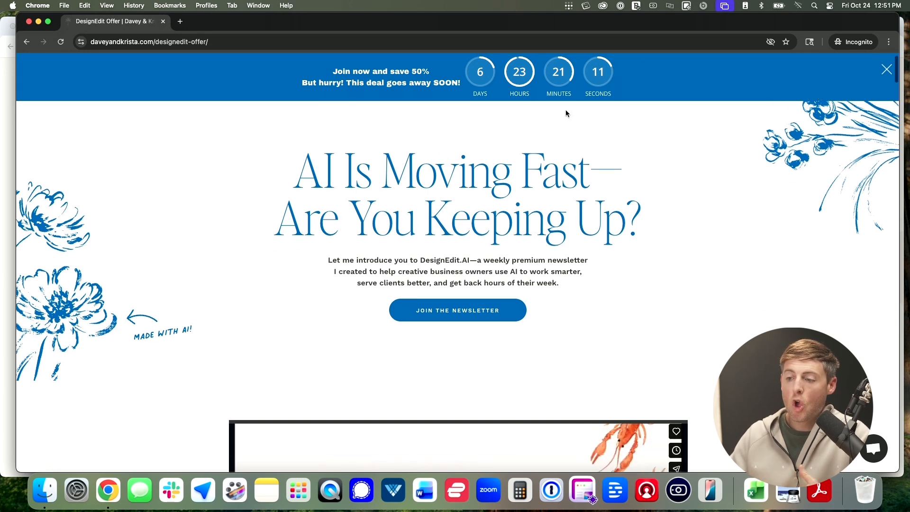
pyautogui.click(8, 94)
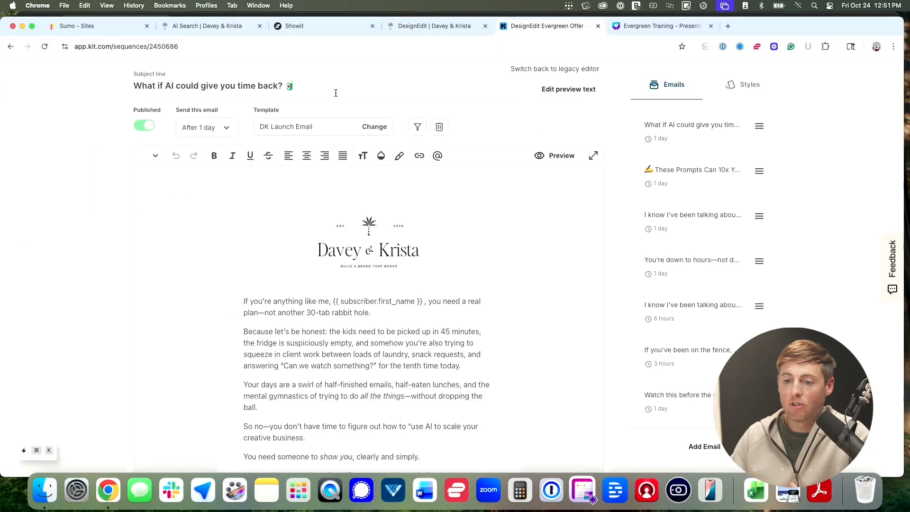
# Review the regular DesignEdit sales page, including its Enroll Now pricing section.
pyautogui.click(437, 28)
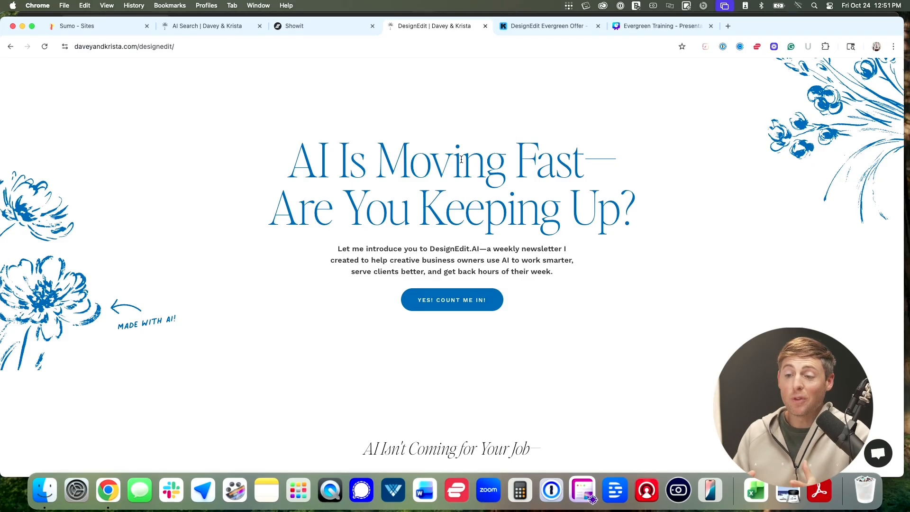
pyautogui.scroll(-20, 461, 160)
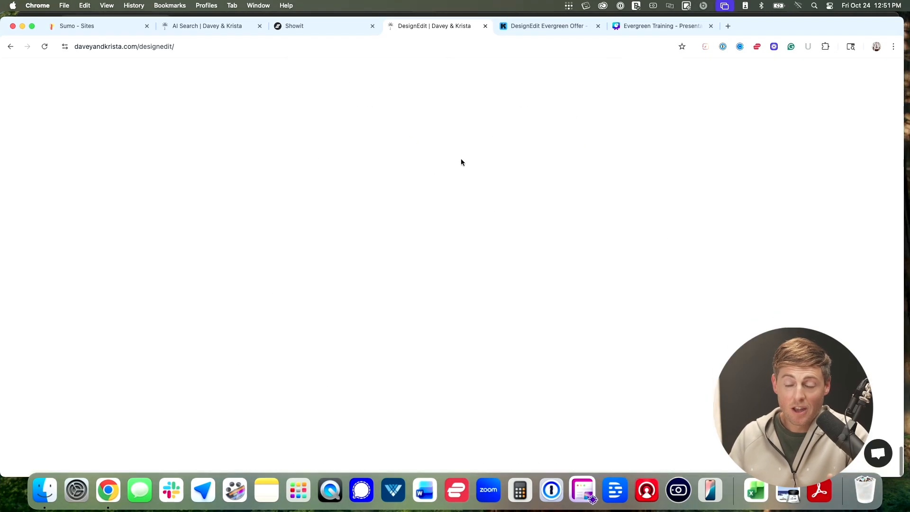
pyautogui.scroll(8, 461, 162)
pyautogui.scroll(-3, 459, 162)
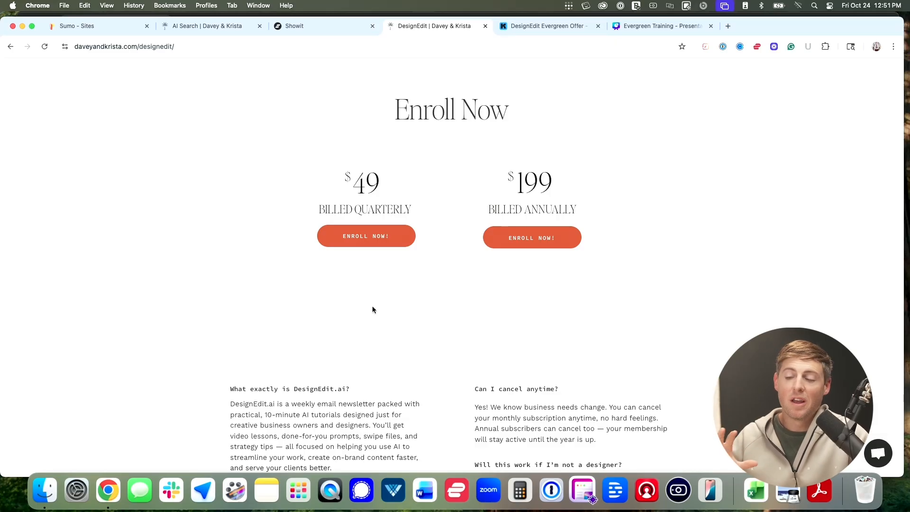
pyautogui.scroll(15, 372, 309)
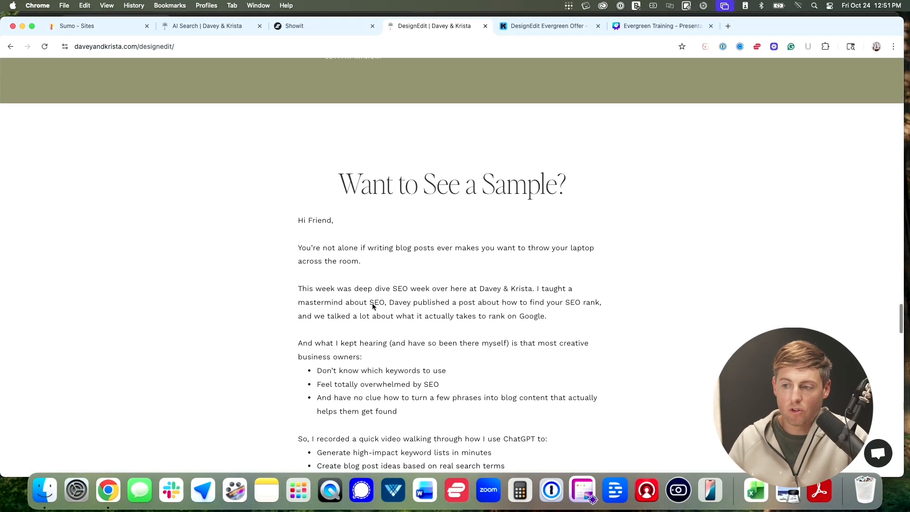
# Check the DesignEdit Offer page and its page options in Showit, and compare it with the live page in the incognito window.
pyautogui.click(330, 22)
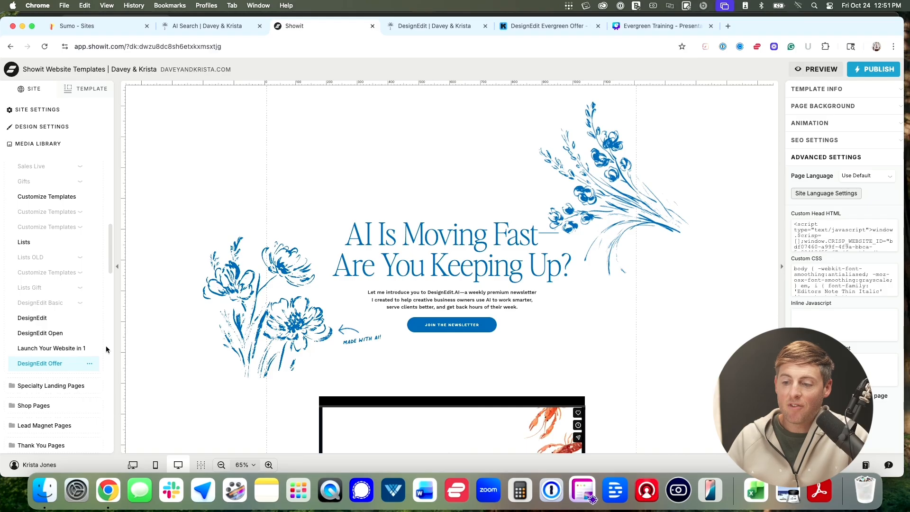
pyautogui.click(90, 364)
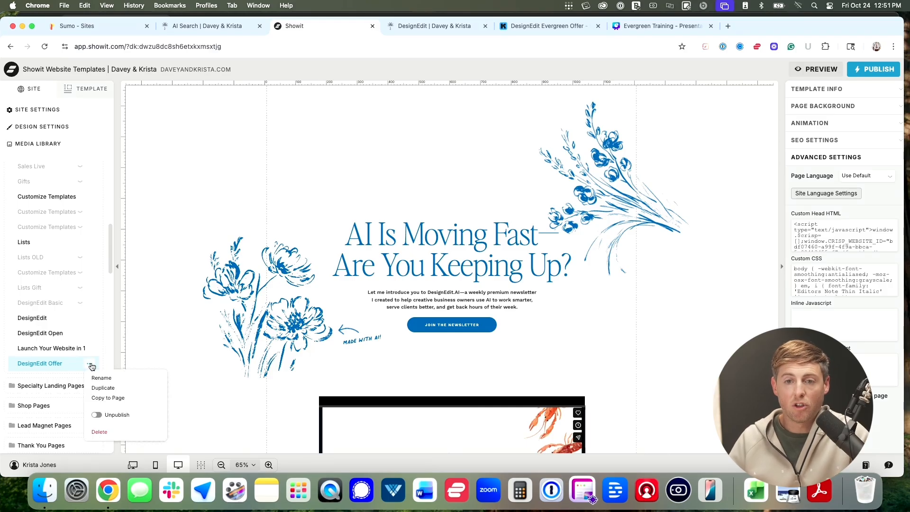
pyautogui.click(65, 363)
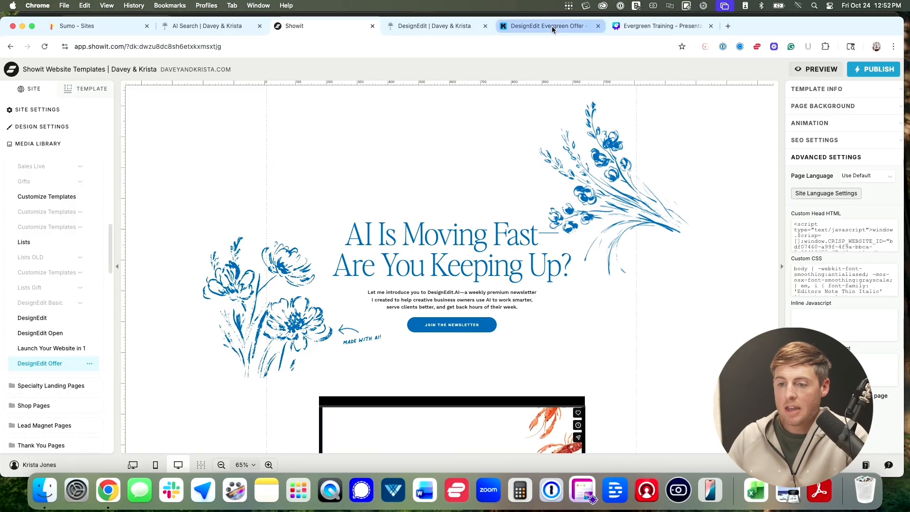
pyautogui.click(760, 14)
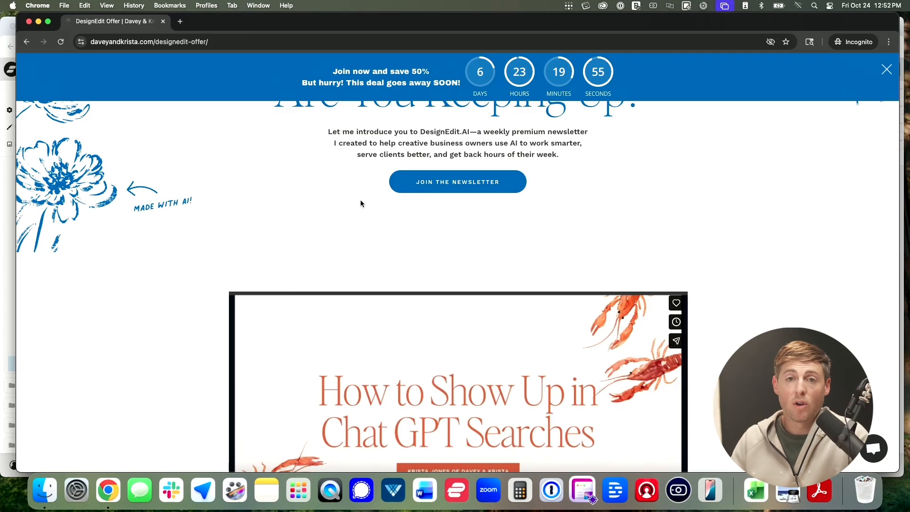
pyautogui.click(3, 88)
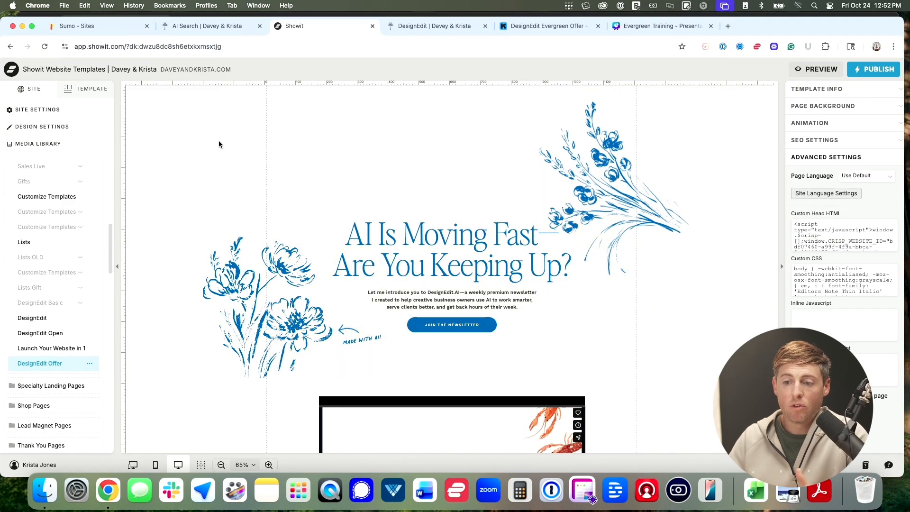
# Switch to the countdown bar campaign in Sumo and check which elements can be added to the bar.
pyautogui.click(116, 26)
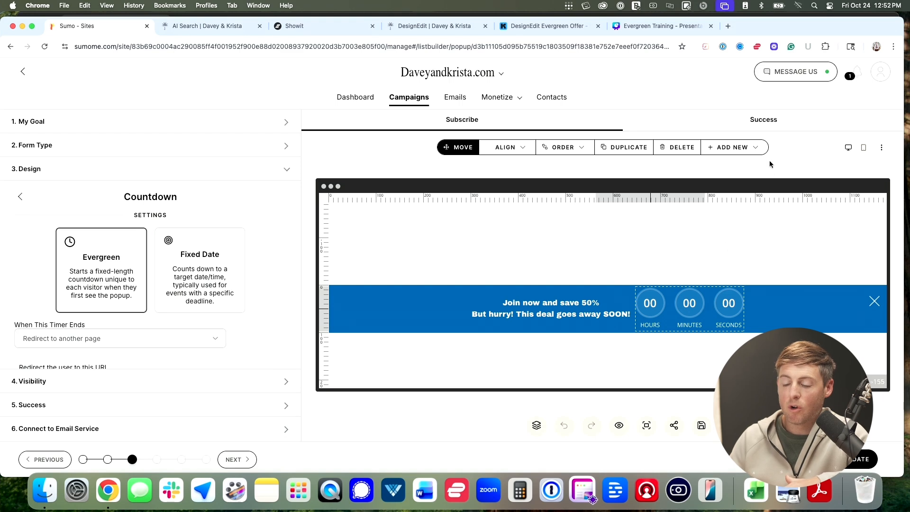
pyautogui.click(755, 149)
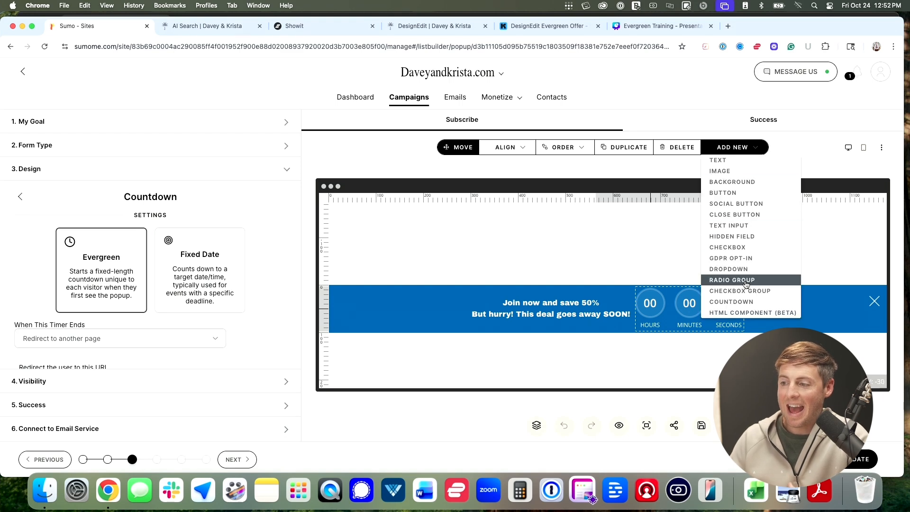
pyautogui.click(639, 252)
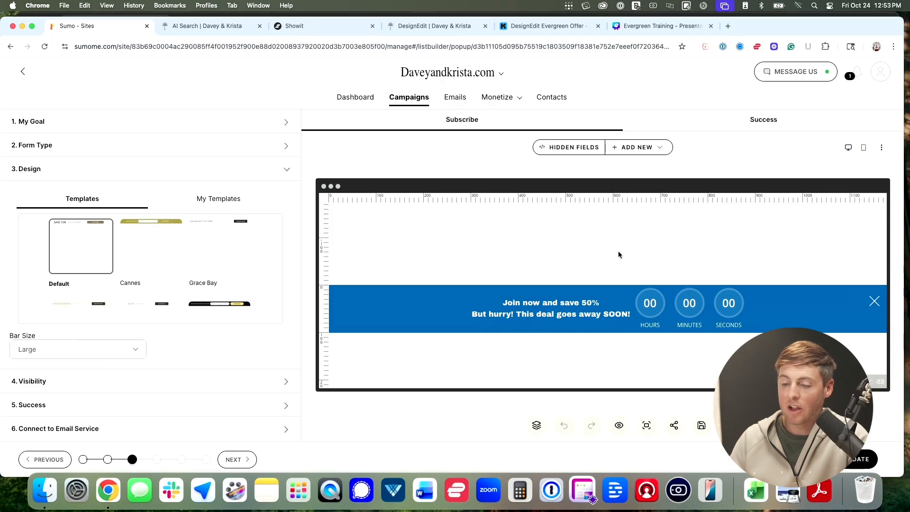
# Select the countdown in the bar and examine its Evergreen settings, redirect URL and options for when the timer ends.
pyautogui.click(674, 313)
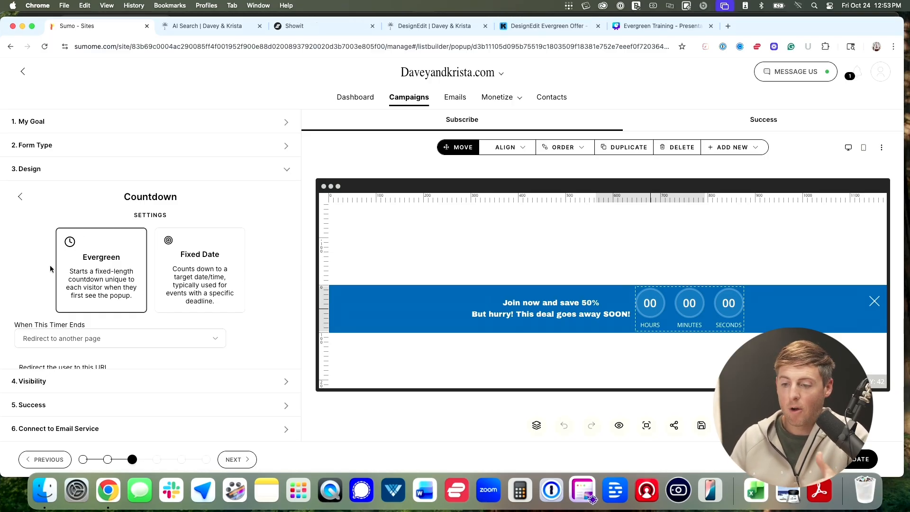
pyautogui.scroll(-4, 49, 268)
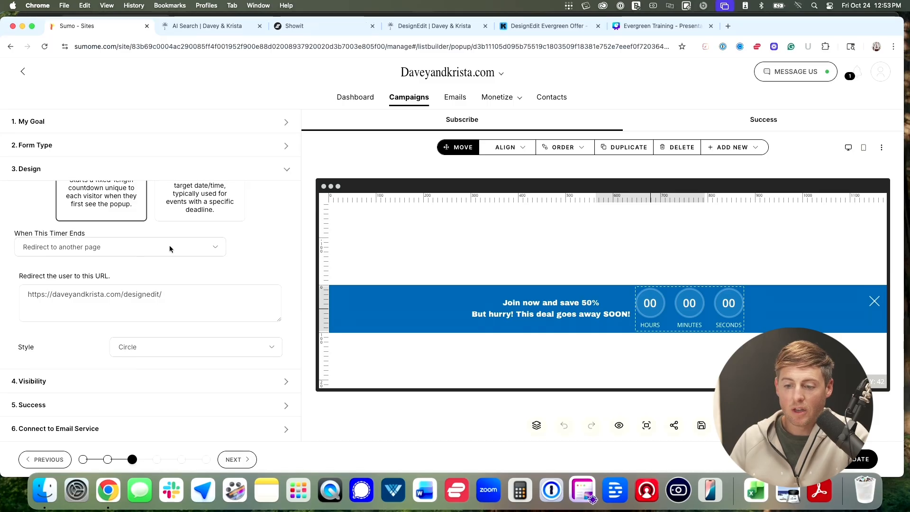
pyautogui.click(169, 248)
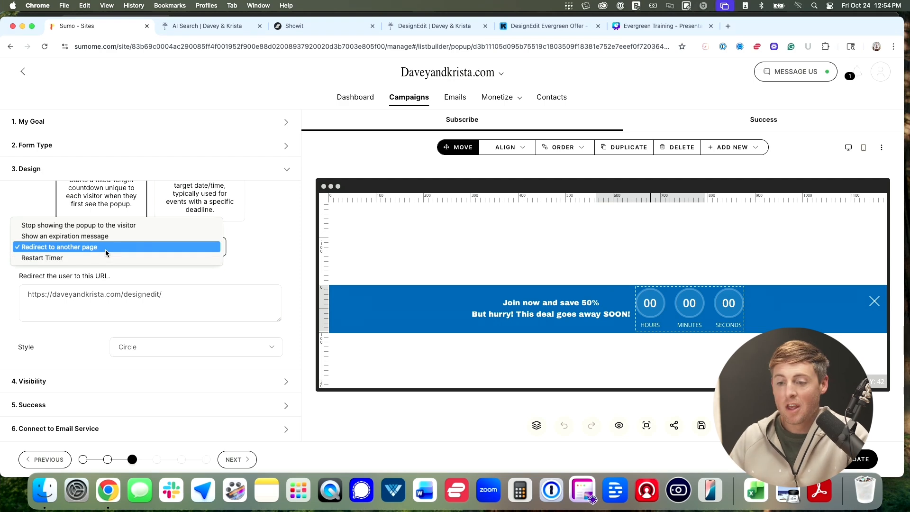
pyautogui.click(251, 243)
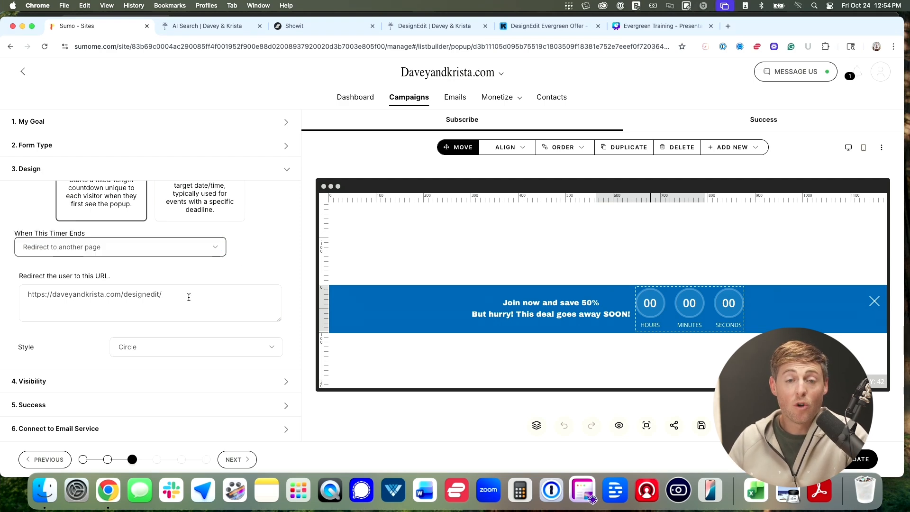
# Compare the discounted offer page with the regular DesignEdit page that the timer redirects to, and return to the Sumo campaign.
pyautogui.click(798, 15)
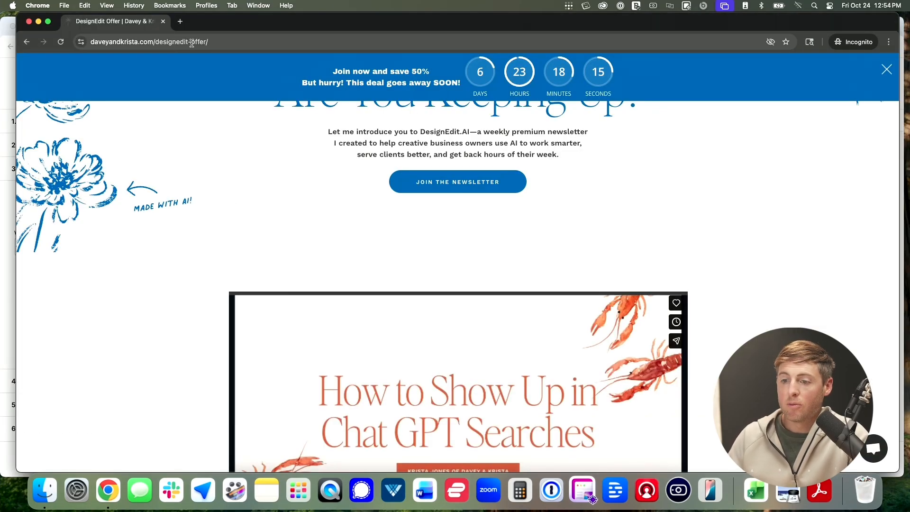
pyautogui.click(12, 85)
pyautogui.click(430, 29)
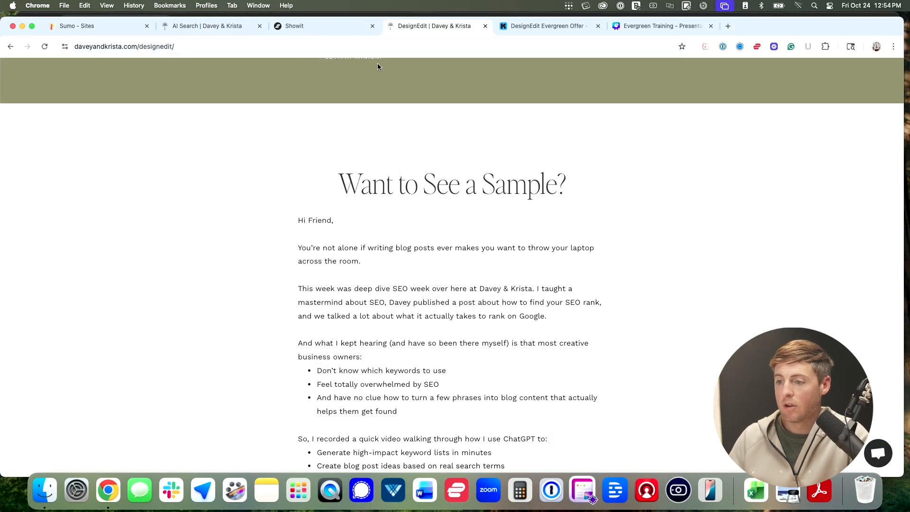
pyautogui.click(95, 26)
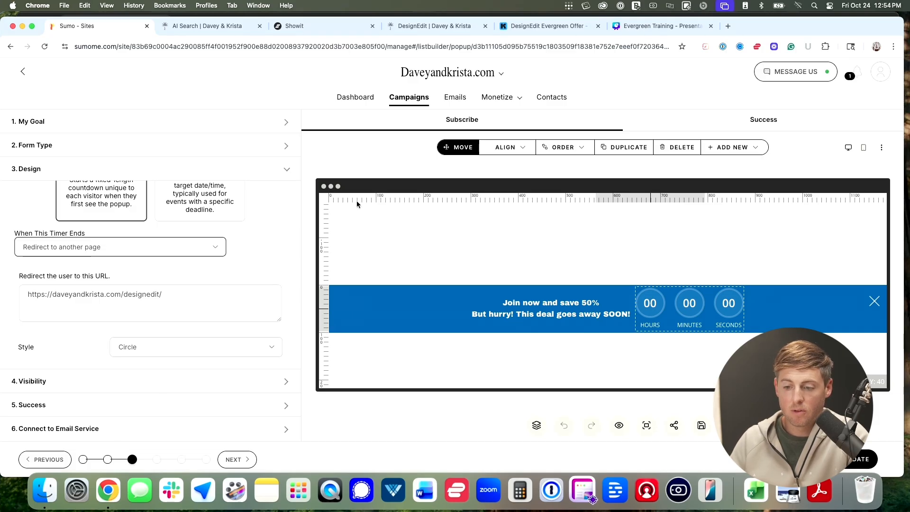
pyautogui.click(816, 14)
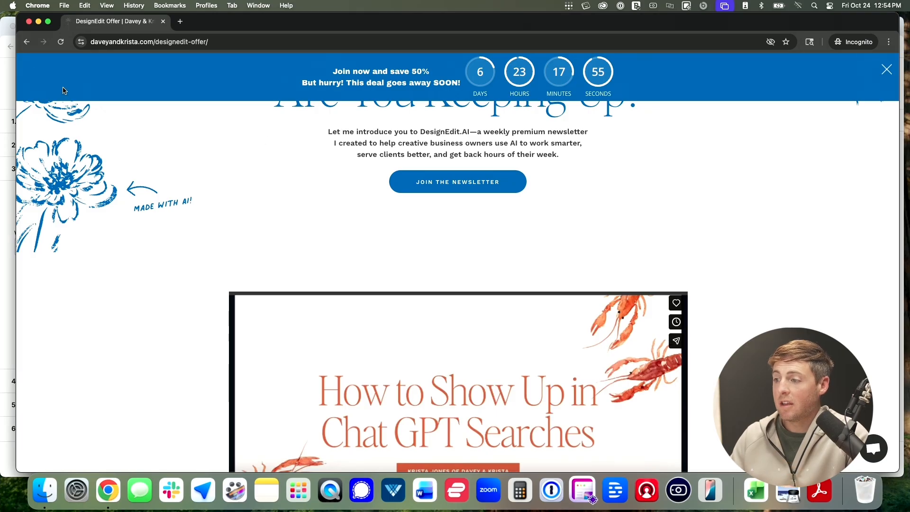
pyautogui.click(8, 74)
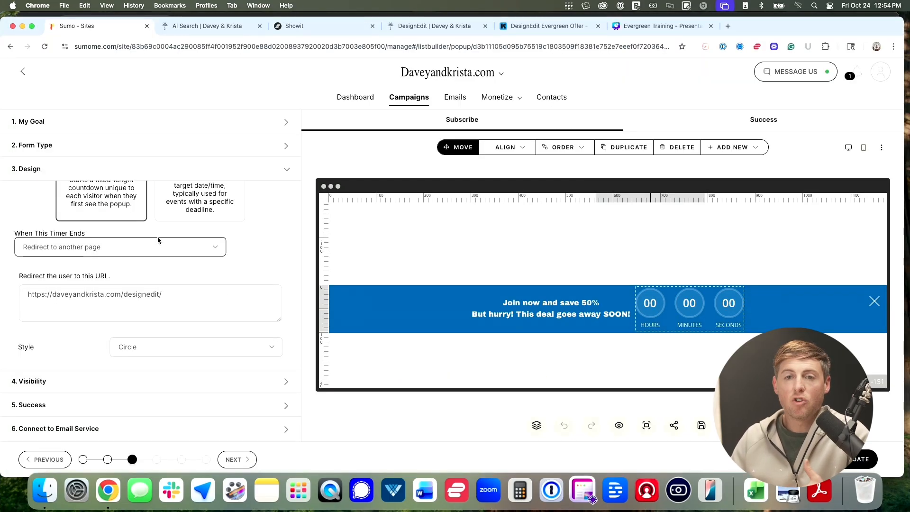
# Open the countdown bar's Visibility settings and examine its scrolling behaviour, page position and display frequency.
pyautogui.scroll(-5, 159, 238)
pyautogui.click(225, 375)
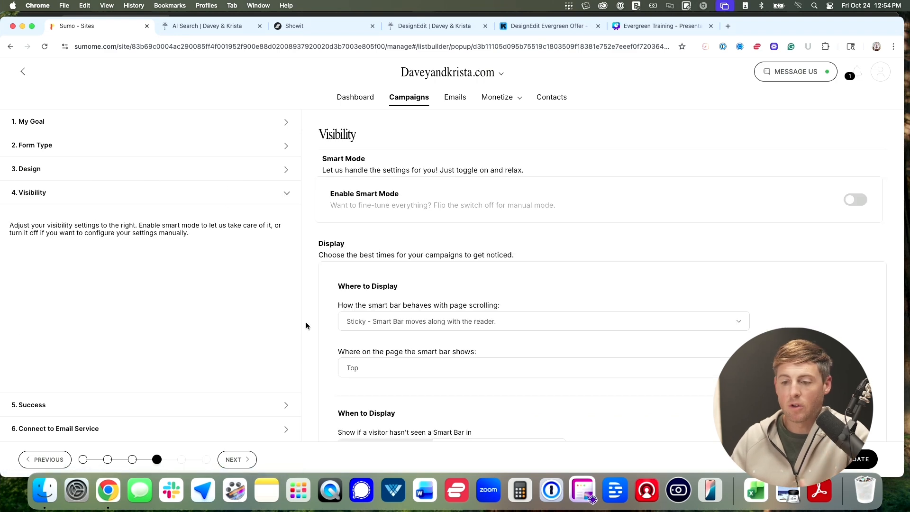
pyautogui.scroll(-3, 376, 276)
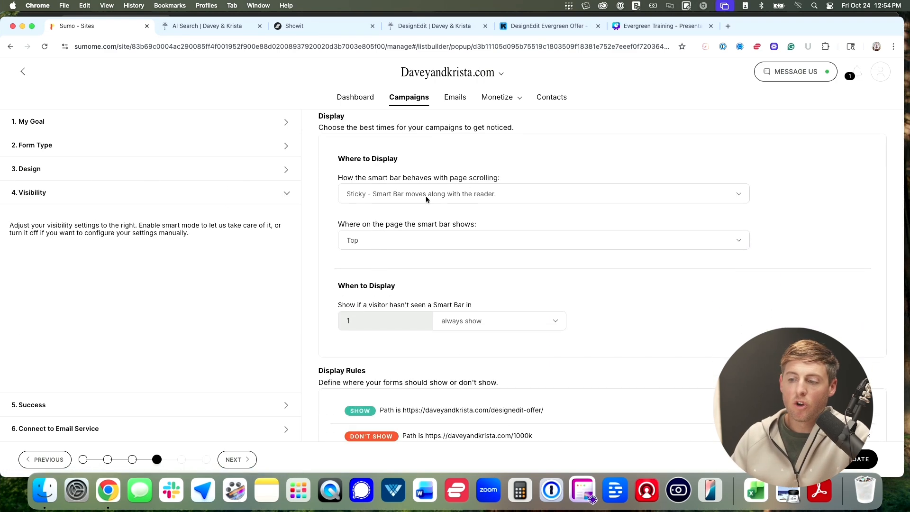
# Examine the bar's Display Rules, focusing on the Show rule for the designedit-offer page path and the Don't Show paths.
pyautogui.scroll(-4, 426, 197)
pyautogui.scroll(-2, 426, 196)
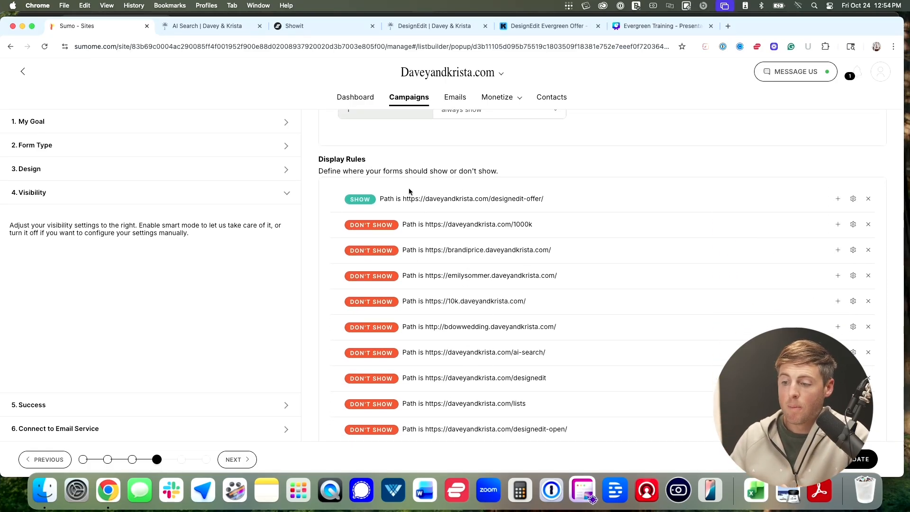
pyautogui.scroll(1, 417, 151)
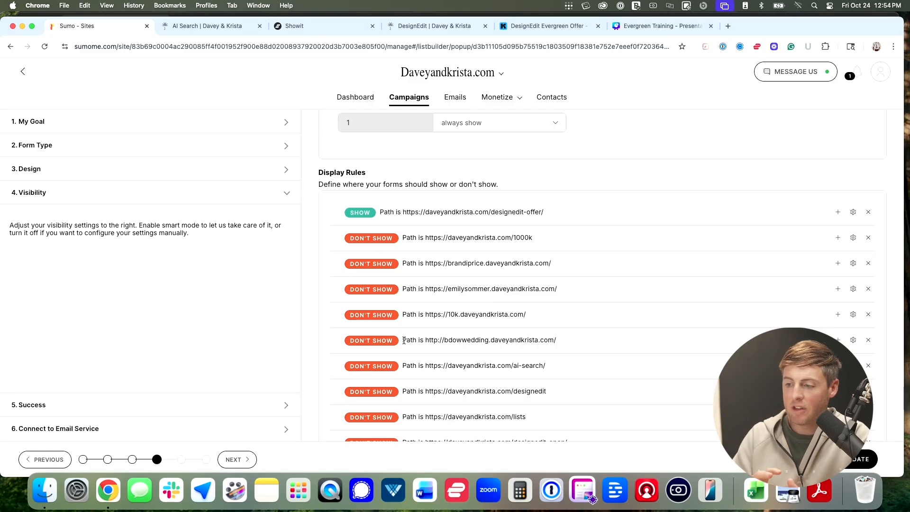
pyautogui.scroll(1, 393, 253)
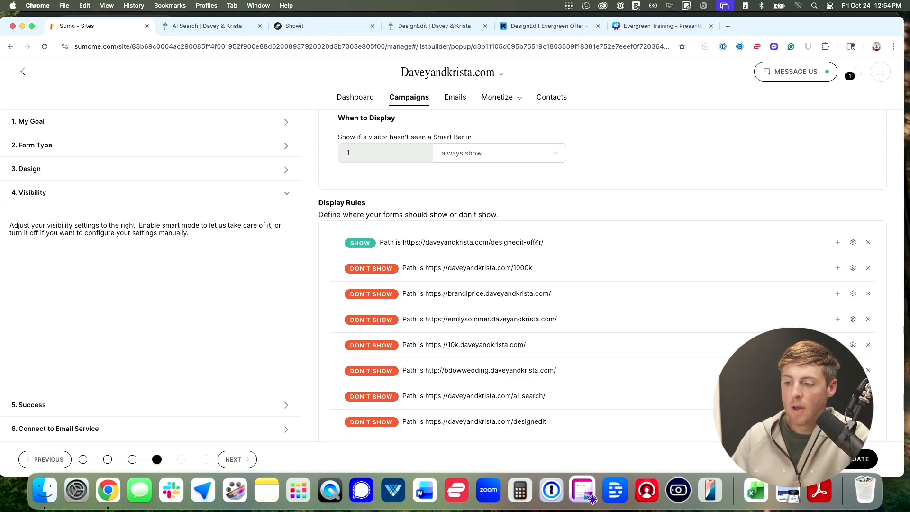
pyautogui.moveTo(545, 241); pyautogui.dragTo(501, 241)
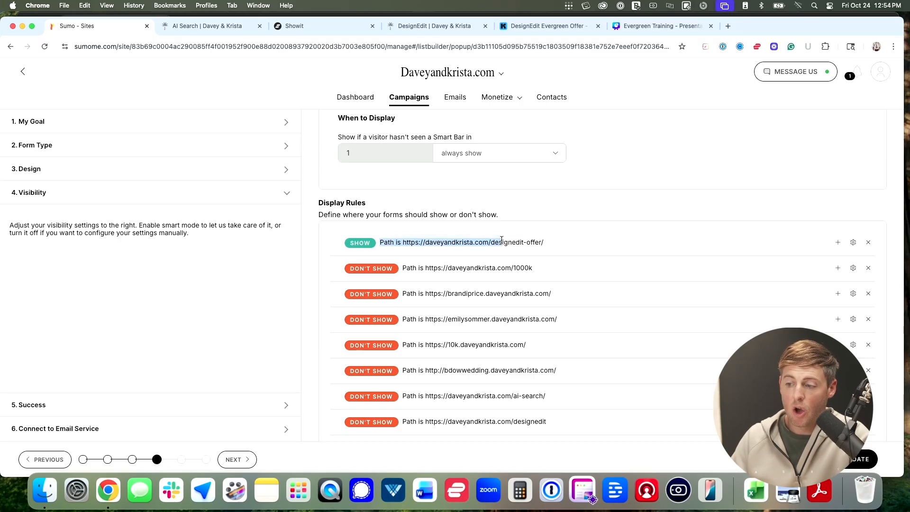
pyautogui.click(538, 240)
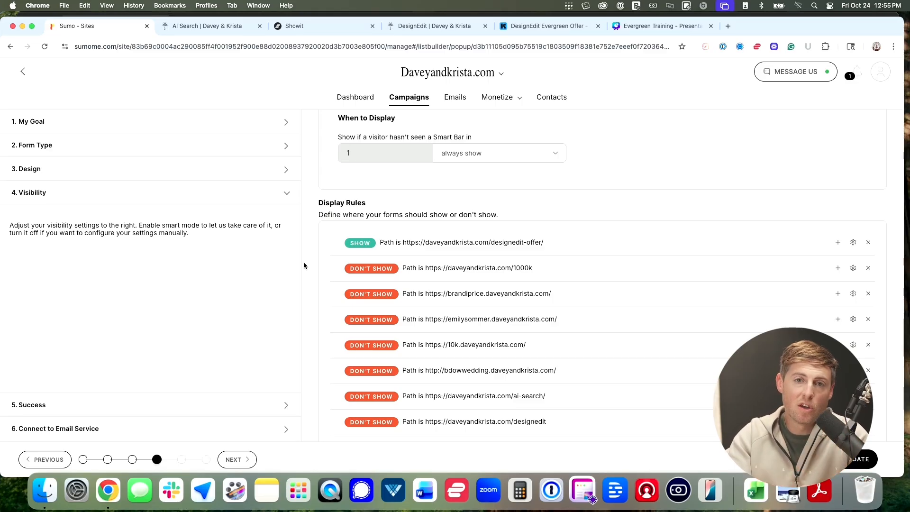
# Switch to the incognito window's DesignEdit Offer page and review the live countdown bar and content through to the Enroll Now pricing.
pyautogui.click(331, 28)
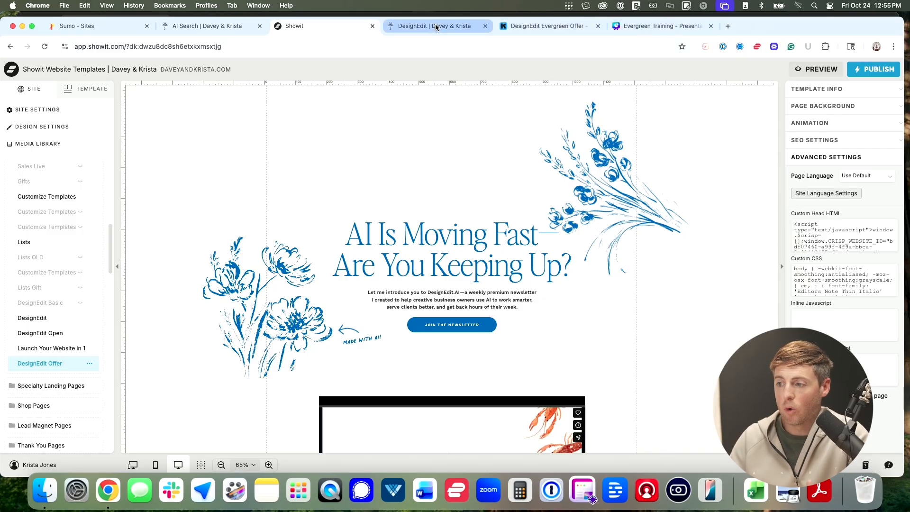
pyautogui.click(210, 30)
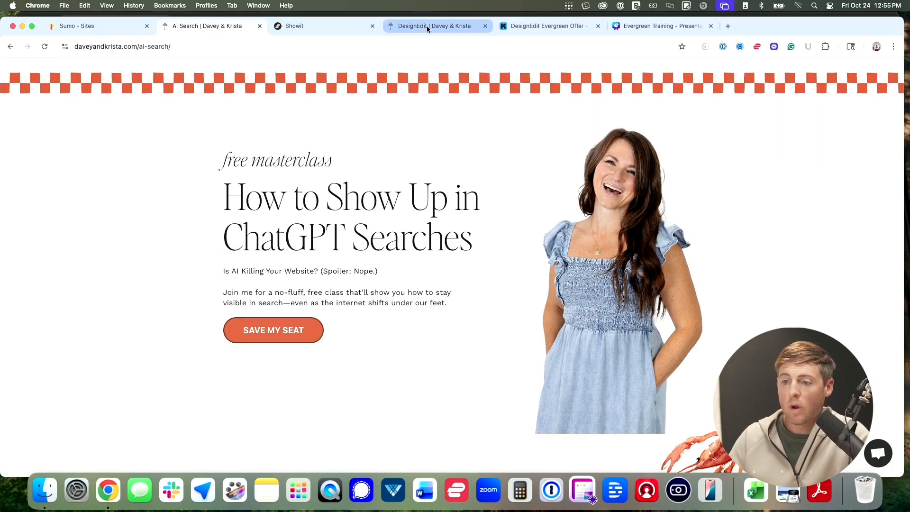
pyautogui.click(404, 14)
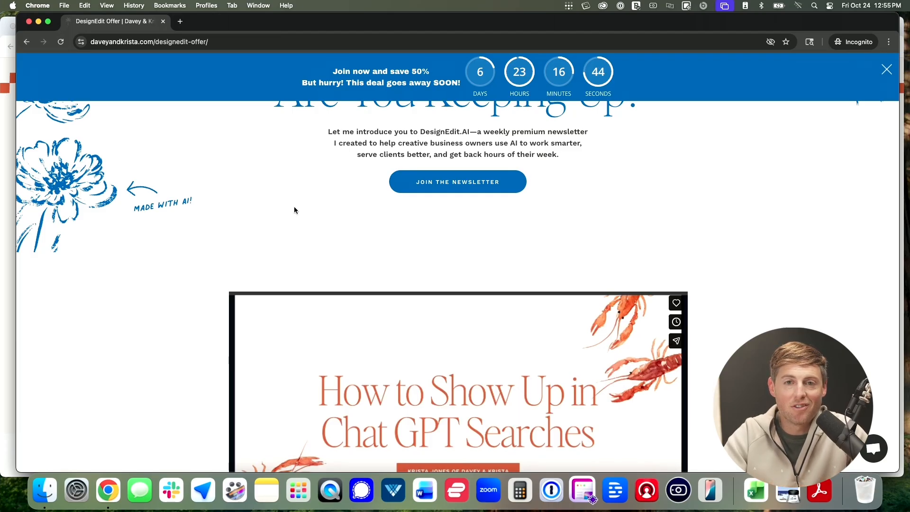
pyautogui.scroll(-10, 281, 209)
pyautogui.scroll(-15, 281, 208)
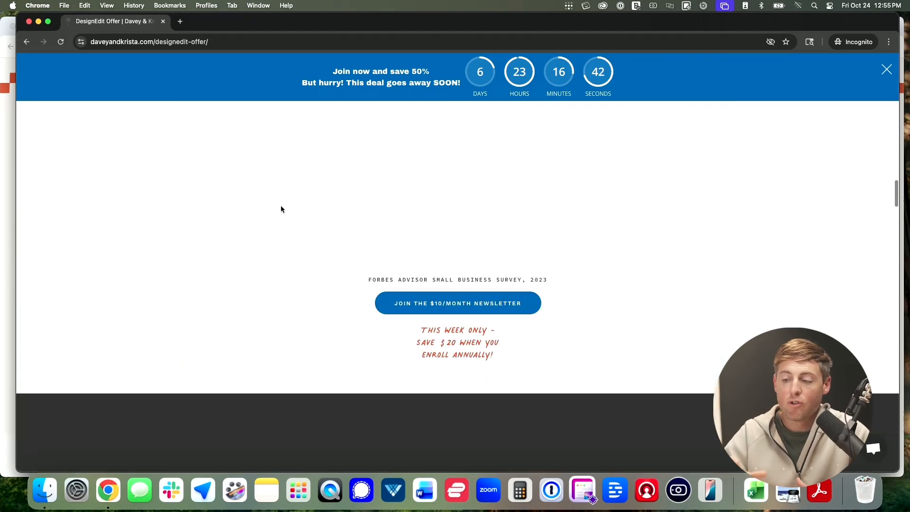
pyautogui.scroll(-15, 281, 209)
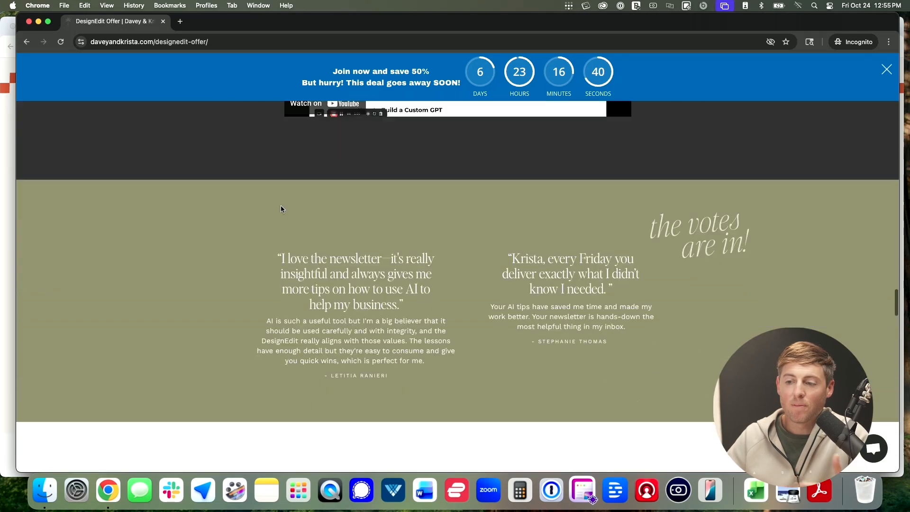
pyautogui.scroll(-1, 281, 209)
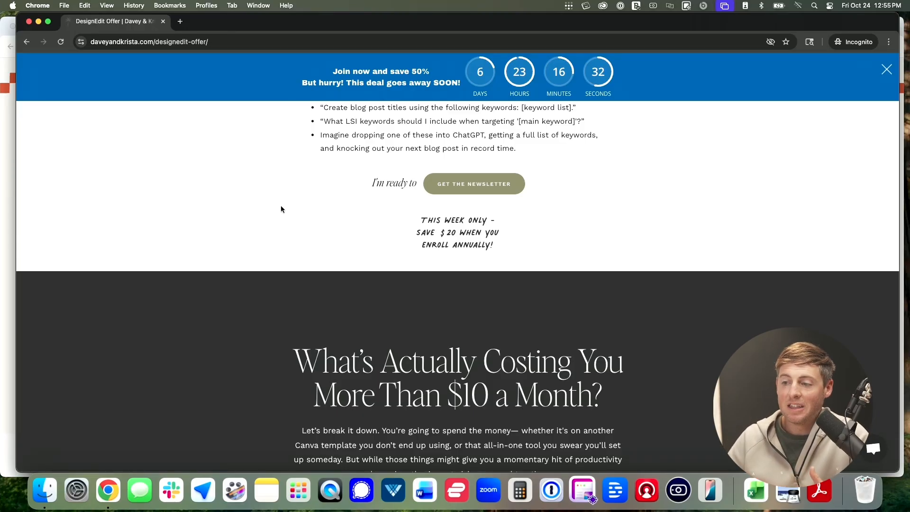
pyautogui.scroll(-10, 280, 206)
pyautogui.scroll(2, 281, 209)
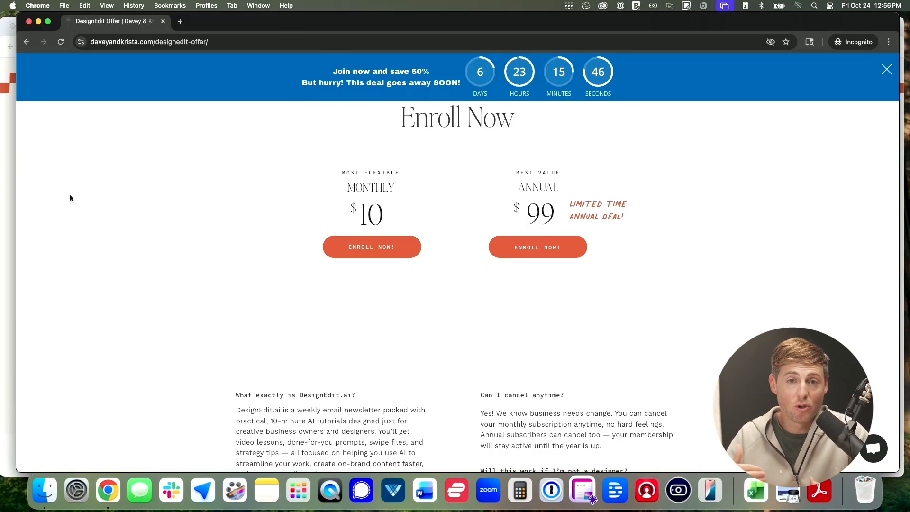
# Return to the main browser window and check the emails in Kit's DesignEdit Evergreen Offer sequence.
pyautogui.click(9, 163)
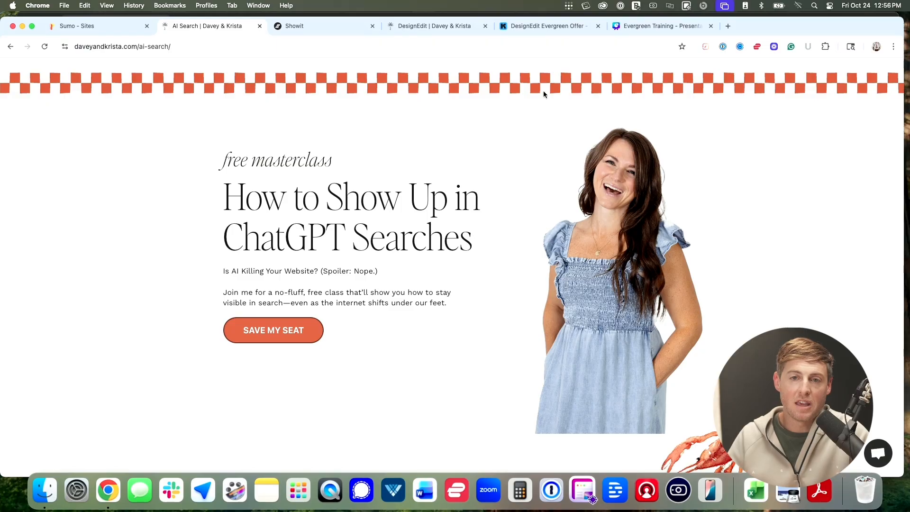
pyautogui.click(557, 28)
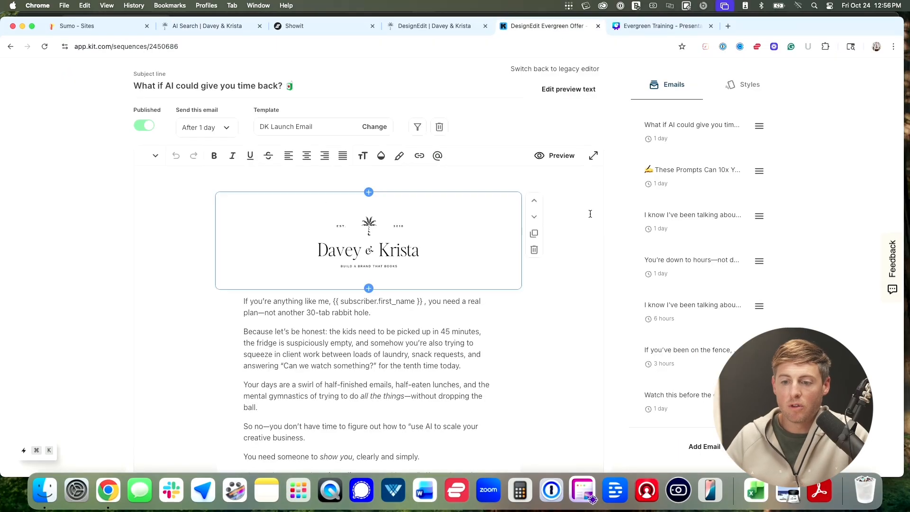
pyautogui.scroll(-1, 667, 182)
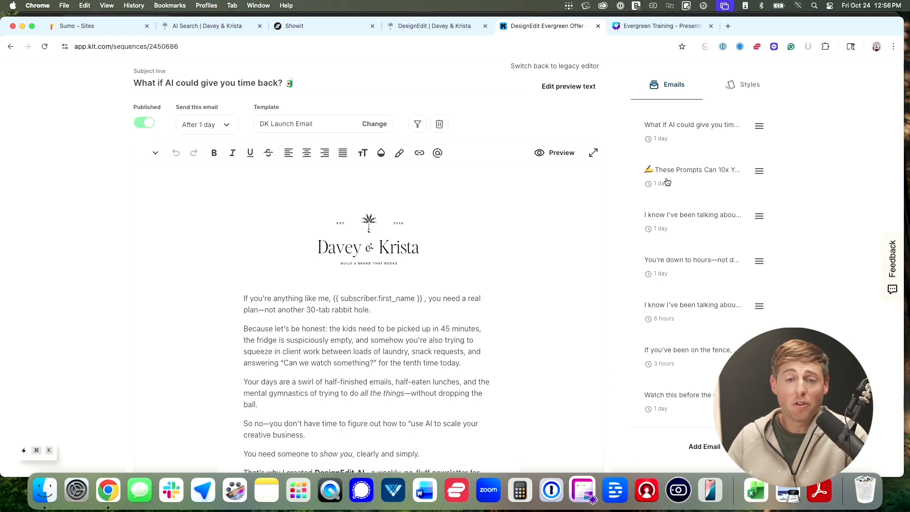
# Switch to the regular DesignEdit page and review its content through to the quarterly and annual enrollment pricing.
pyautogui.click(430, 25)
pyautogui.scroll(3, 477, 203)
pyautogui.scroll(-10, 476, 203)
pyautogui.scroll(-20, 476, 202)
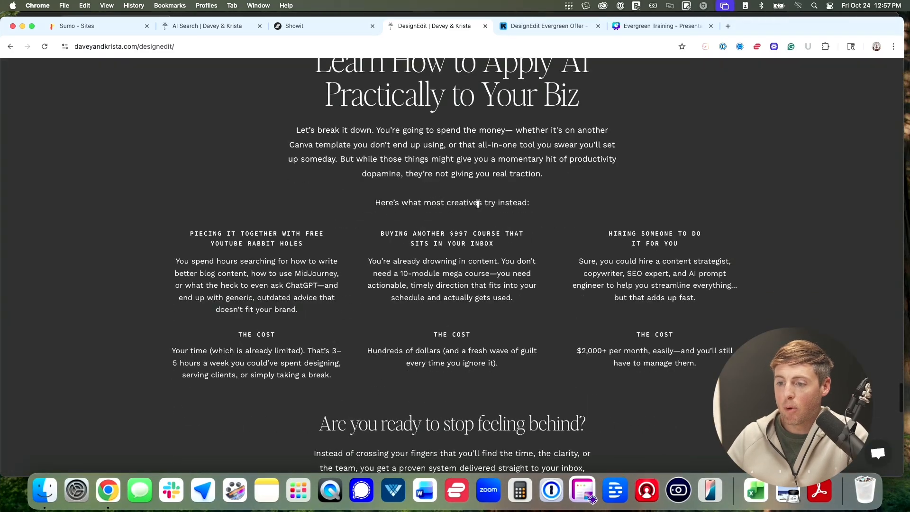
pyautogui.scroll(-2, 476, 203)
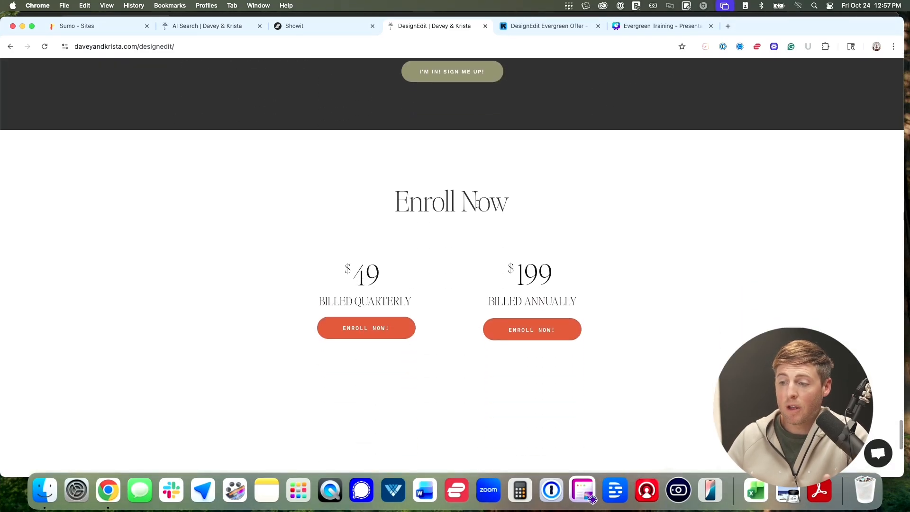